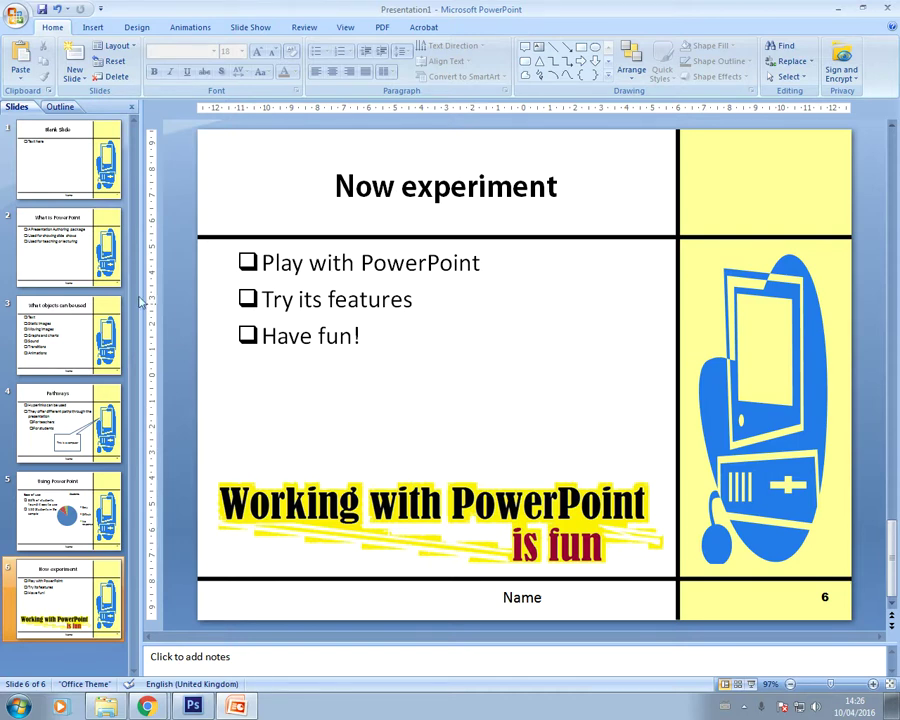
# Select slide 2, 'What is PowerPoint', and bring up its animation and transition options.
pyautogui.click(45, 240)
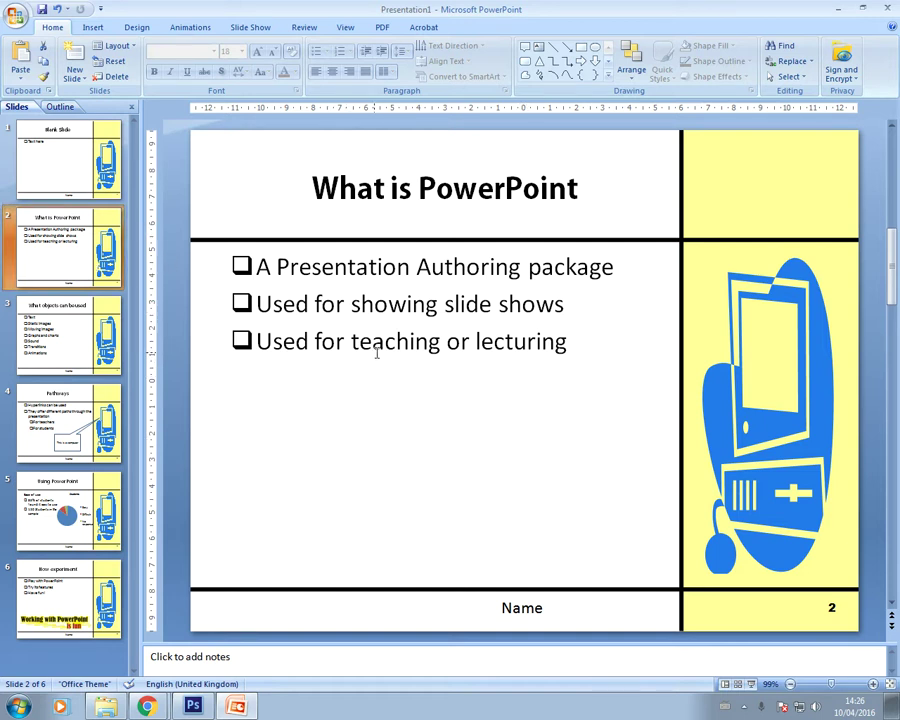
pyautogui.click(193, 30)
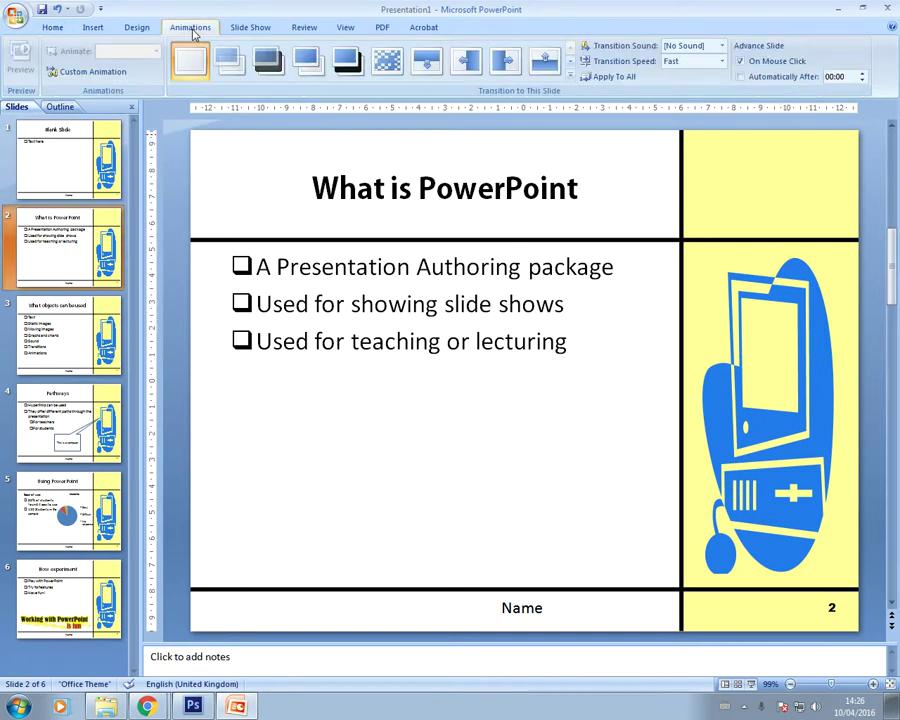
# Give slide 2's three bullets a Fade By 1st Level Paragraphs effect, preview it, then remove it.
pyautogui.click(90, 72)
pyautogui.moveTo(483, 353); pyautogui.dragTo(200, 277)
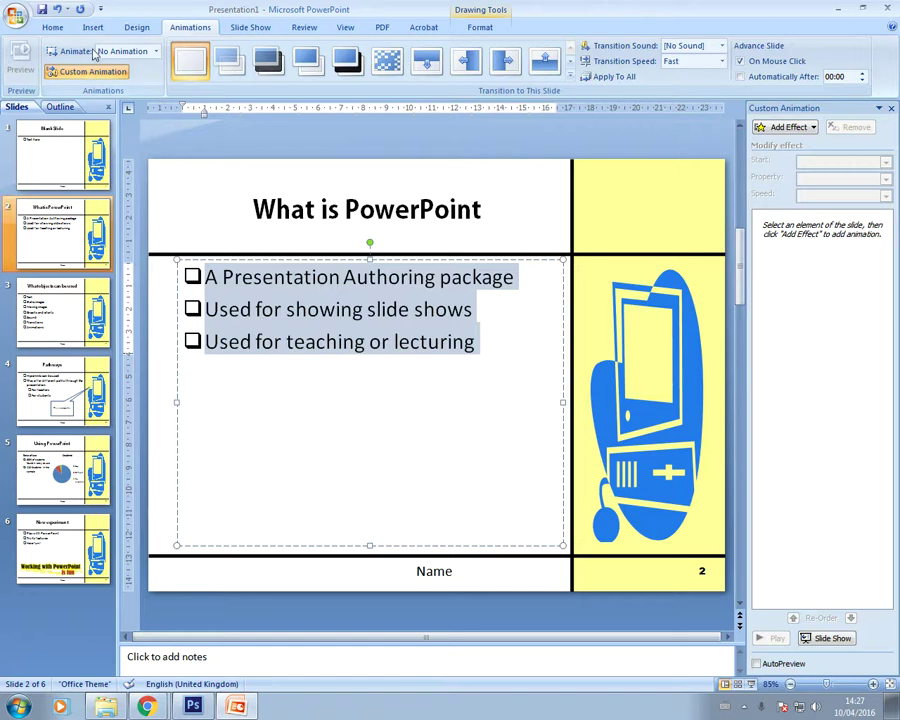
pyautogui.click(157, 51)
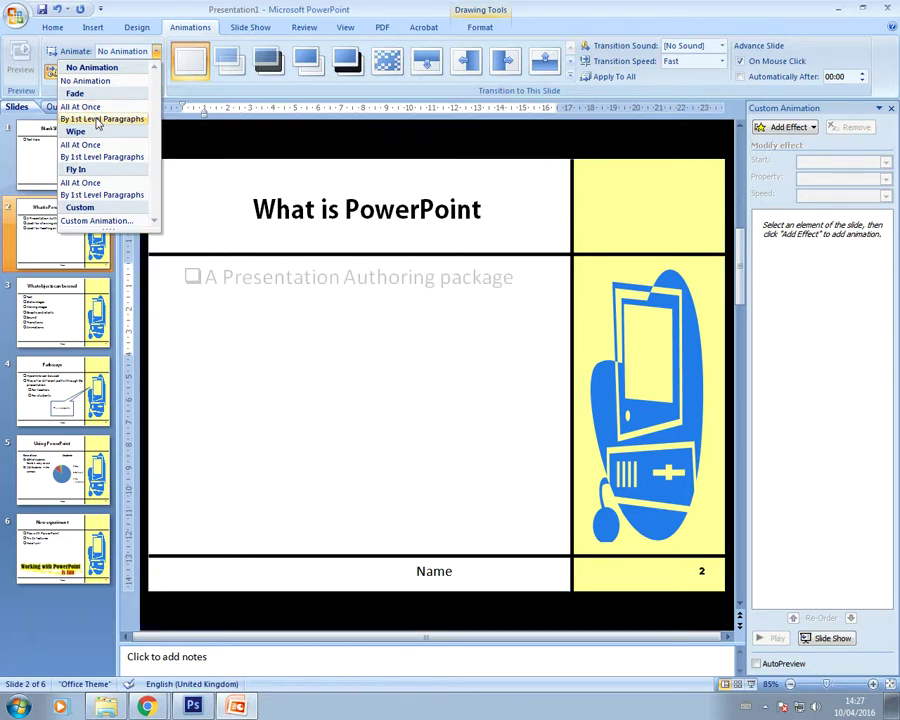
pyautogui.click(97, 122)
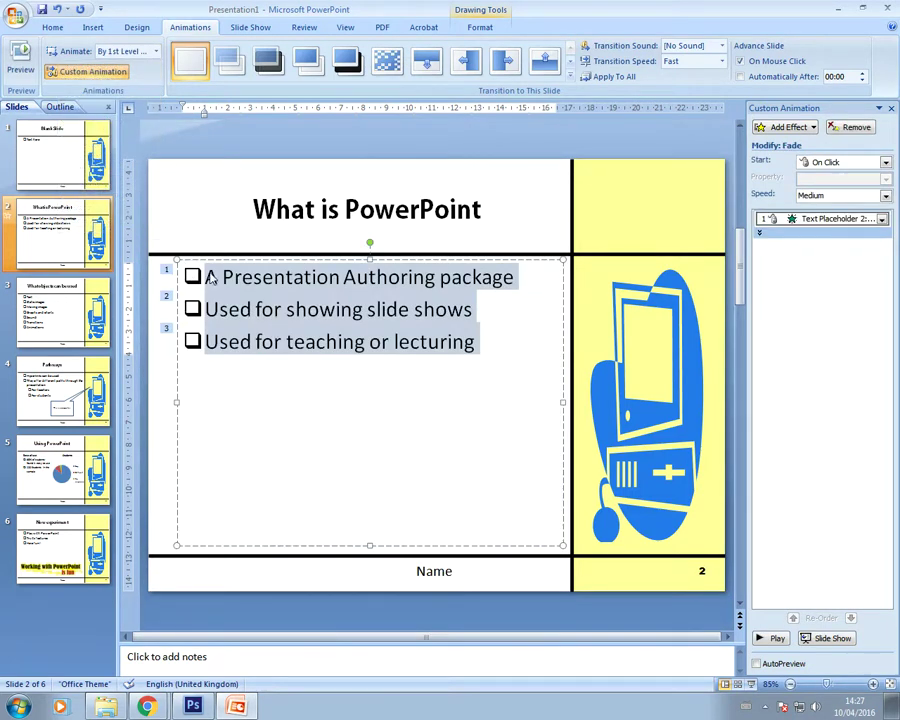
pyautogui.click(775, 639)
pyautogui.click(854, 127)
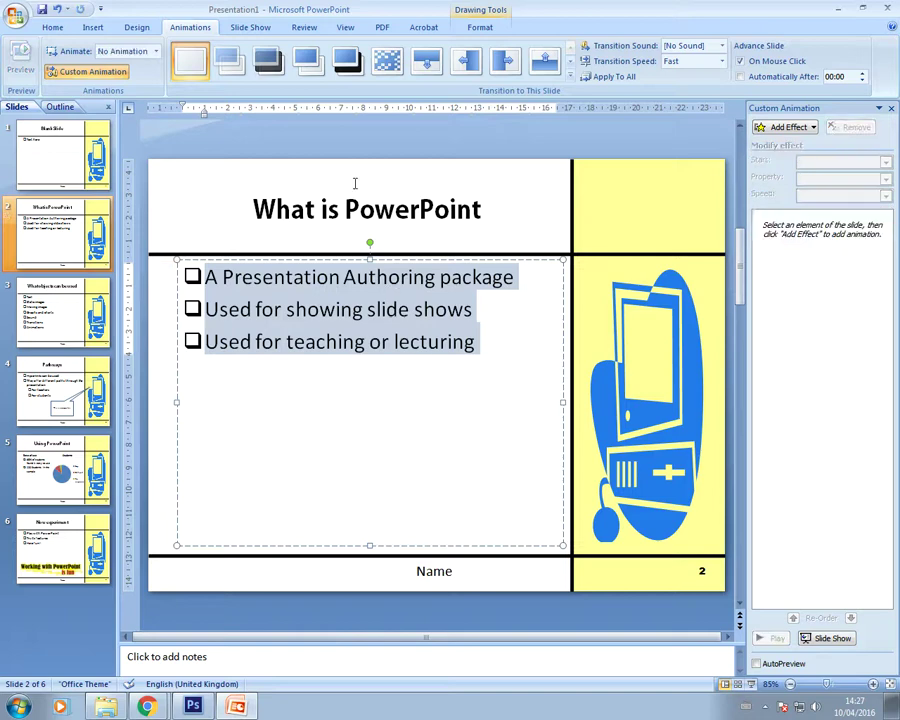
# Try a Fade All At Once animation on the bullets and preview it.
pyautogui.click(155, 51)
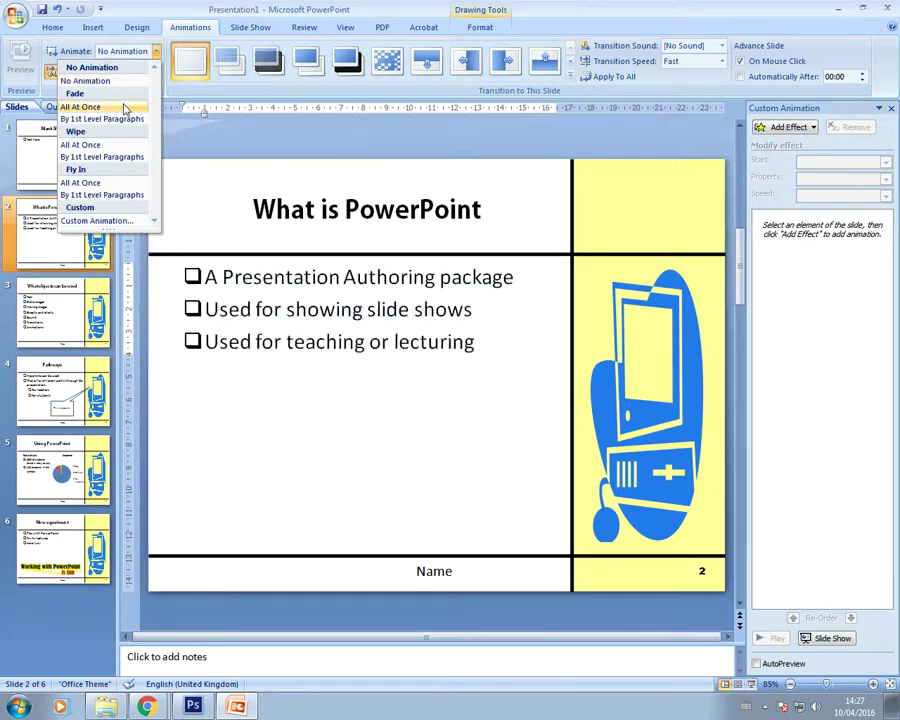
pyautogui.click(124, 107)
pyautogui.click(775, 638)
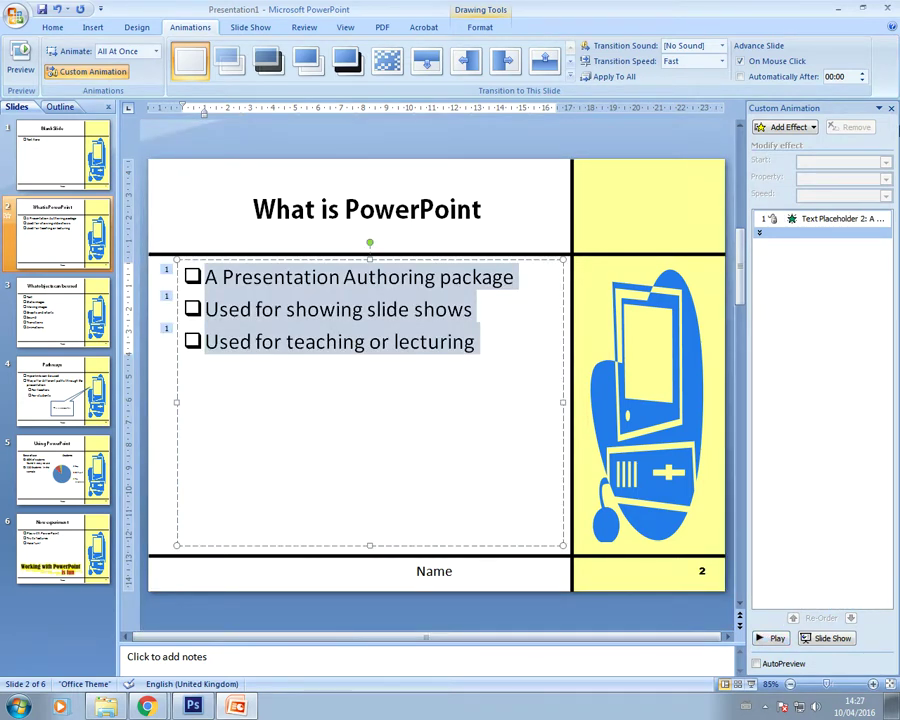
# Switch the bullets back to Fade By 1st Level Paragraphs, numbered 1 to 3.
pyautogui.click(112, 50)
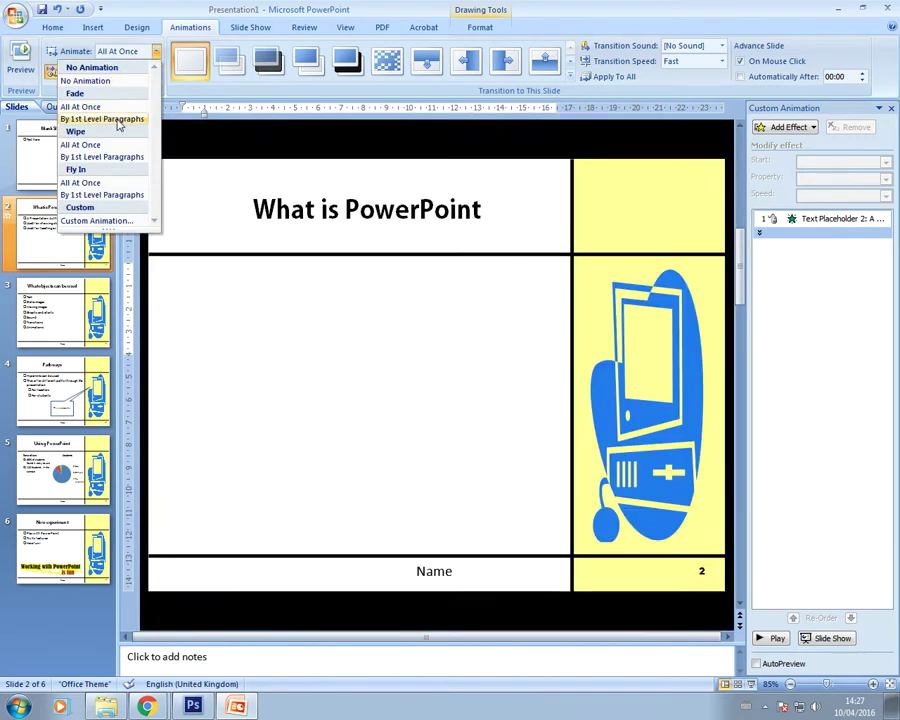
pyautogui.click(118, 121)
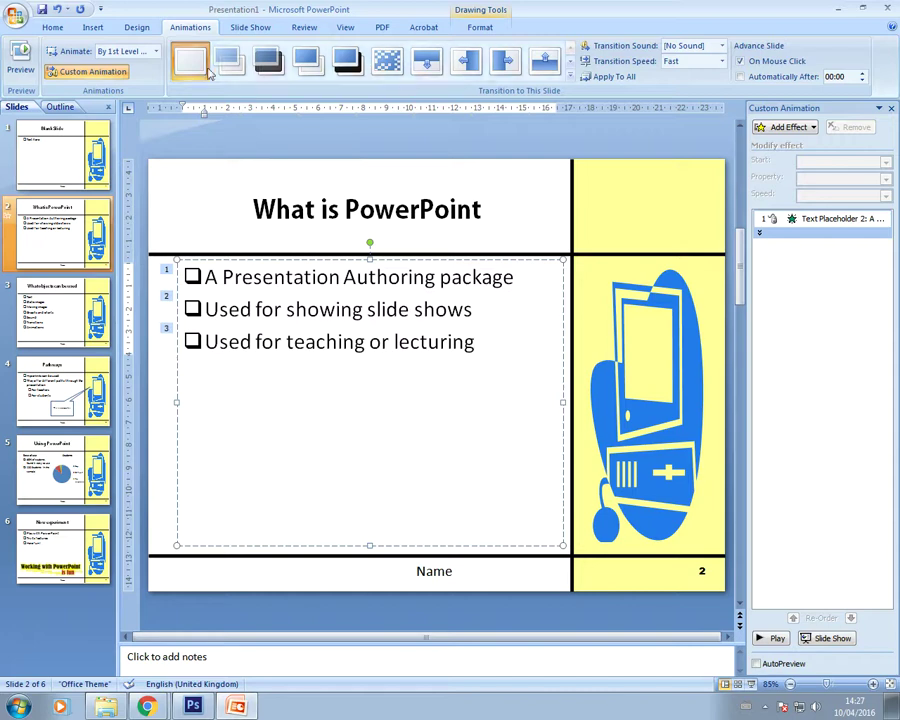
pyautogui.click(58, 27)
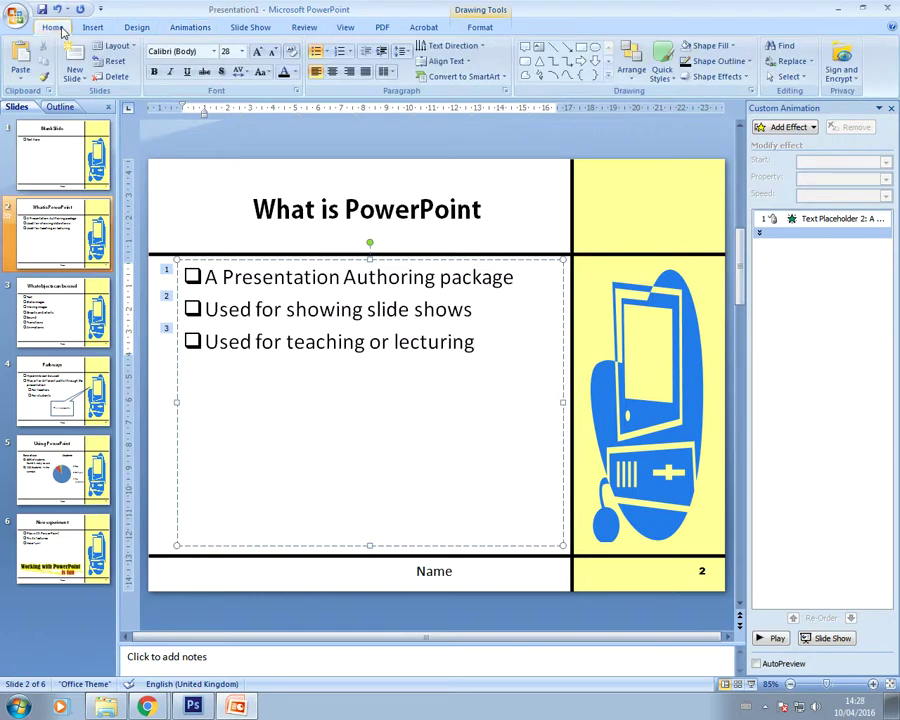
pyautogui.click(92, 27)
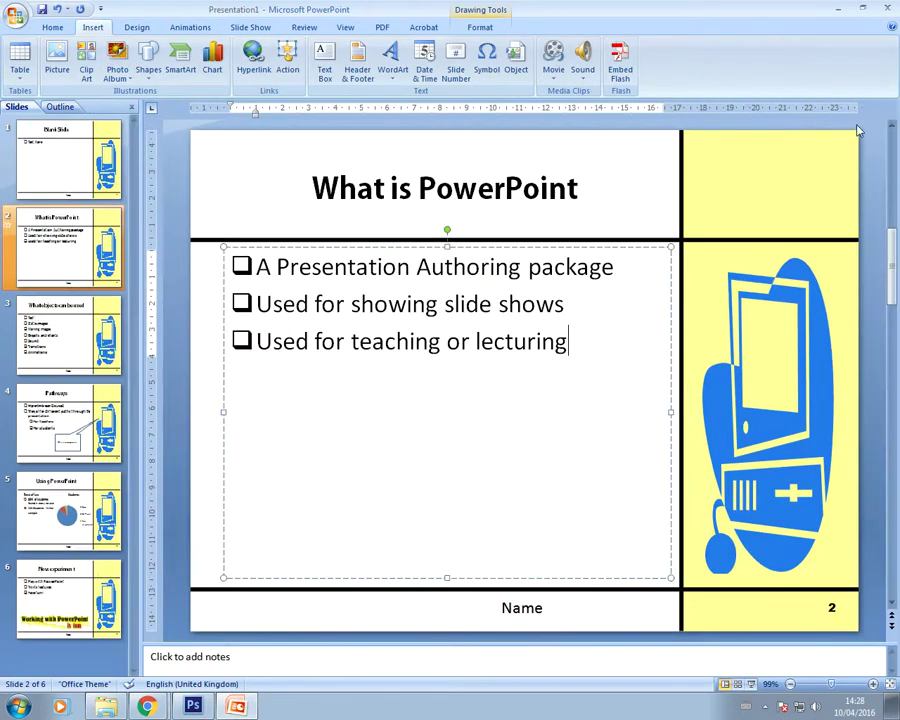
pyautogui.click(878, 107)
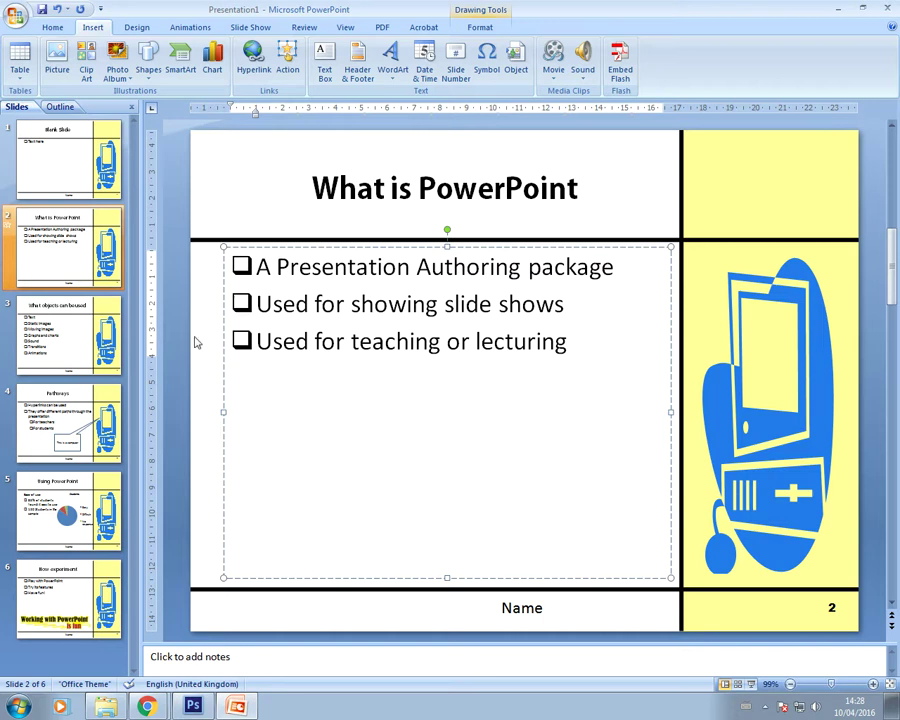
pyautogui.click(36, 248)
pyautogui.click(180, 28)
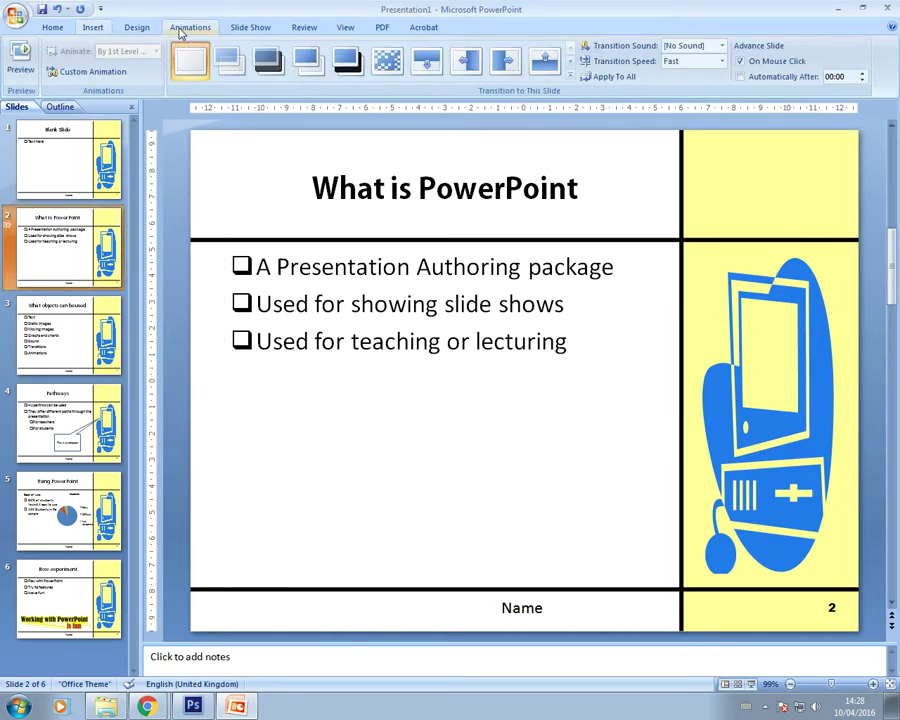
pyautogui.click(92, 72)
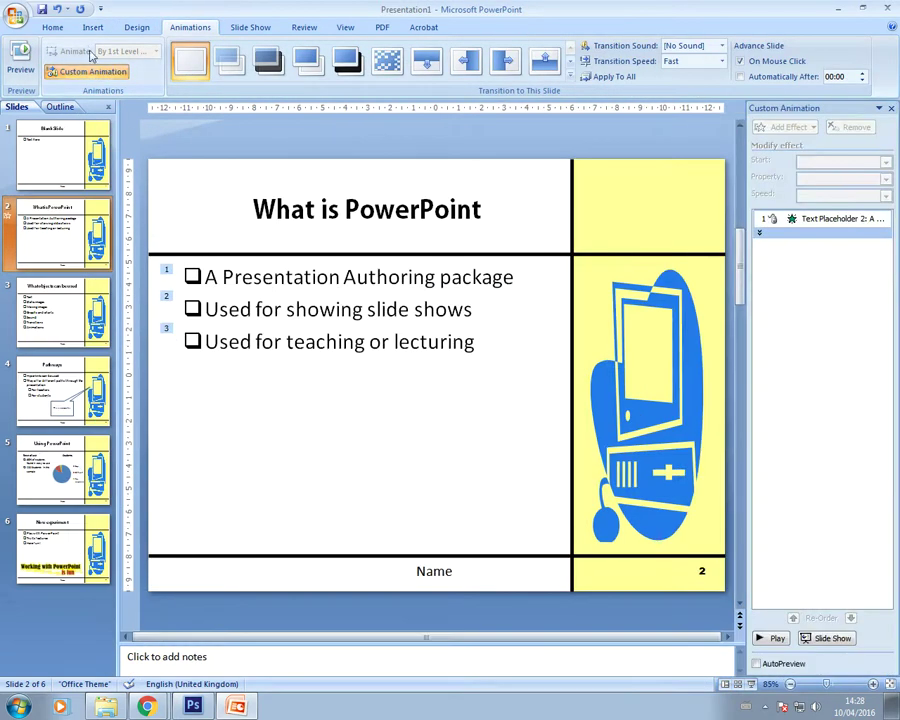
pyautogui.click(52, 27)
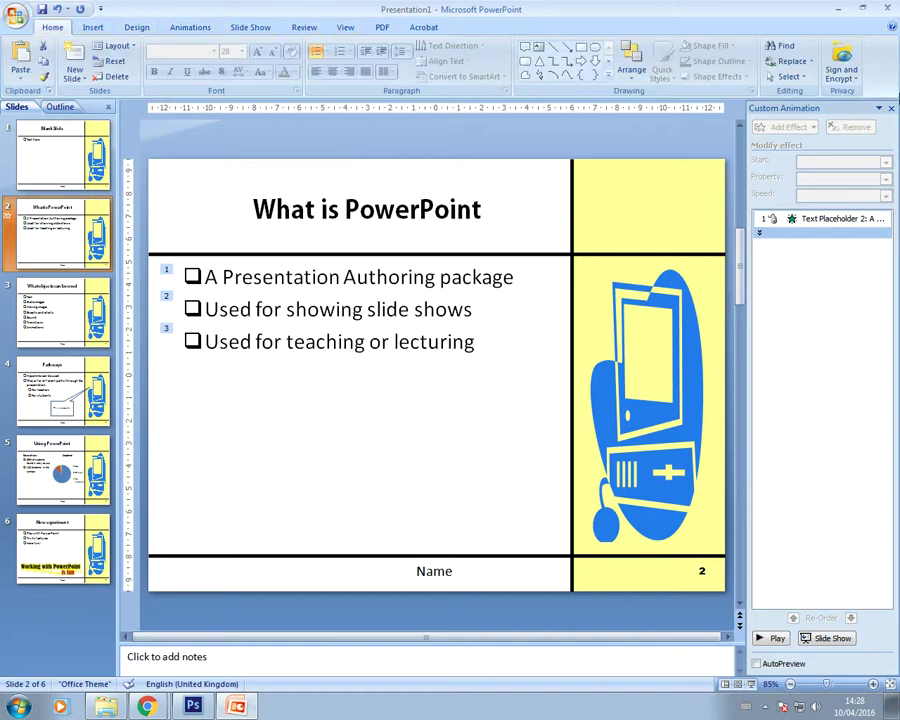
pyautogui.click(891, 108)
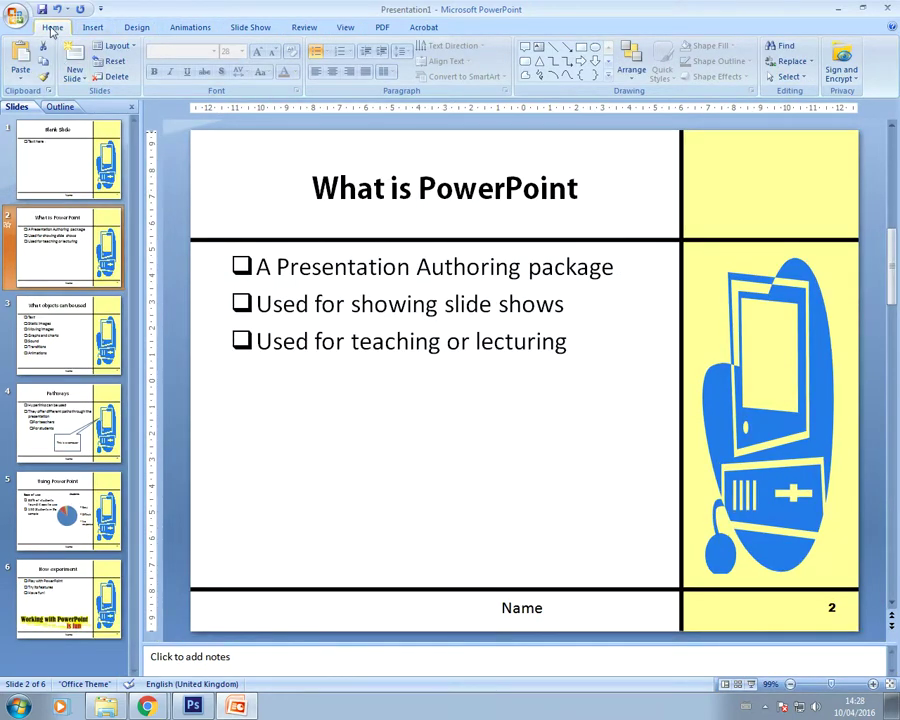
pyautogui.click(190, 28)
pyautogui.click(88, 71)
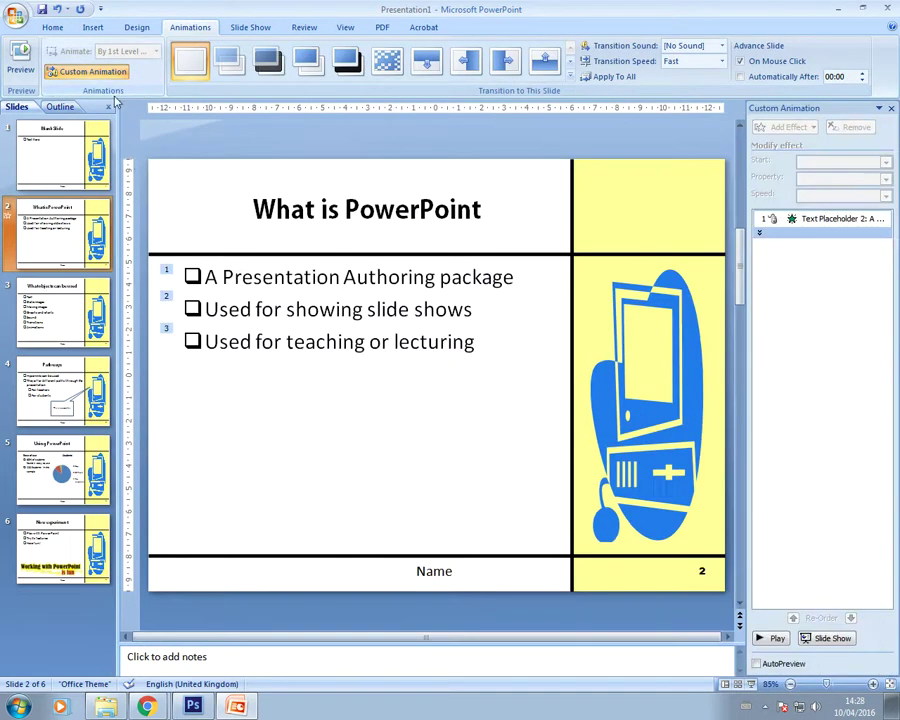
pyautogui.click(20, 706)
# Snip the whole of slide 2 with Snipping Tool, then close the snip without saving.
pyautogui.click(30, 510)
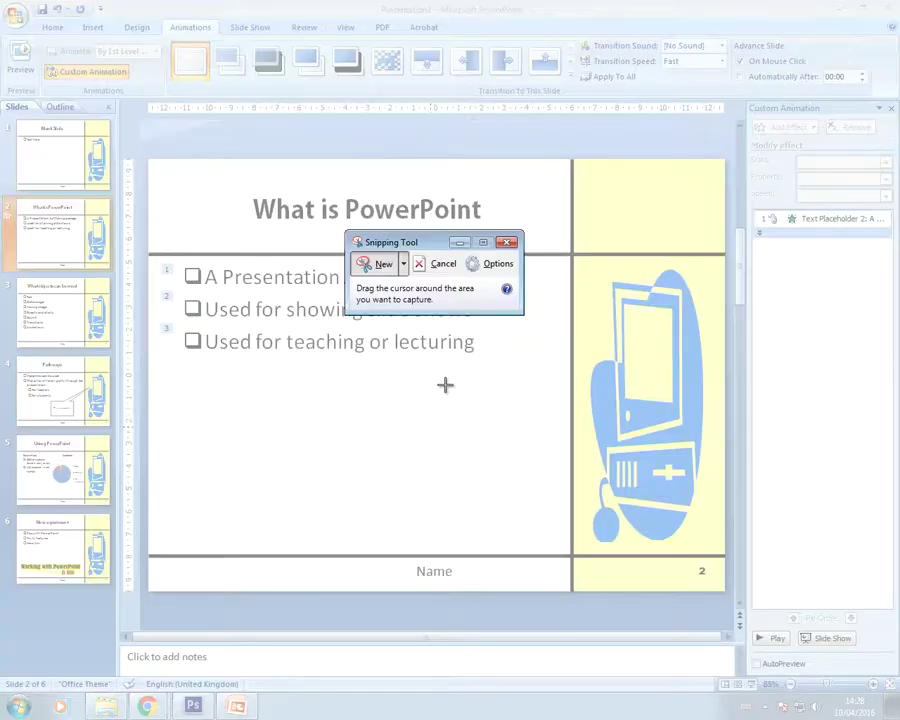
pyautogui.moveTo(144, 156); pyautogui.dragTo(729, 593)
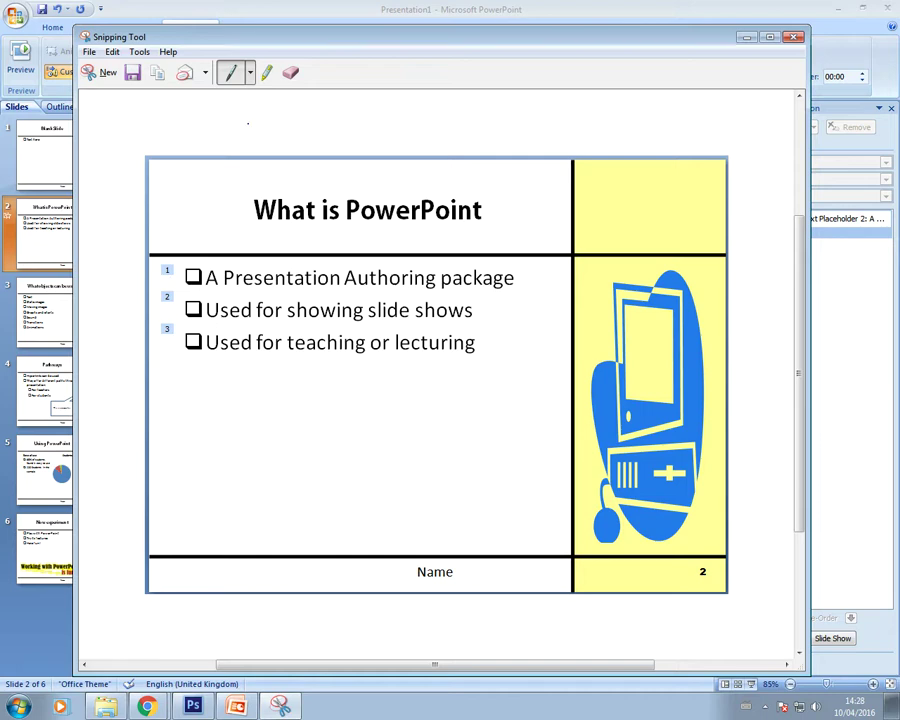
pyautogui.click(794, 37)
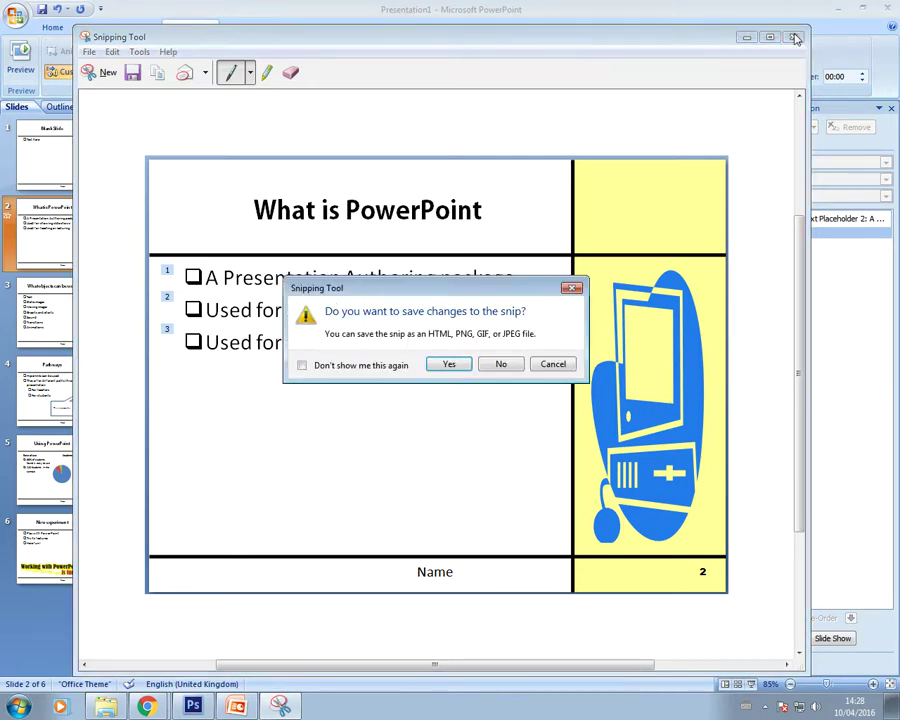
pyautogui.click(508, 367)
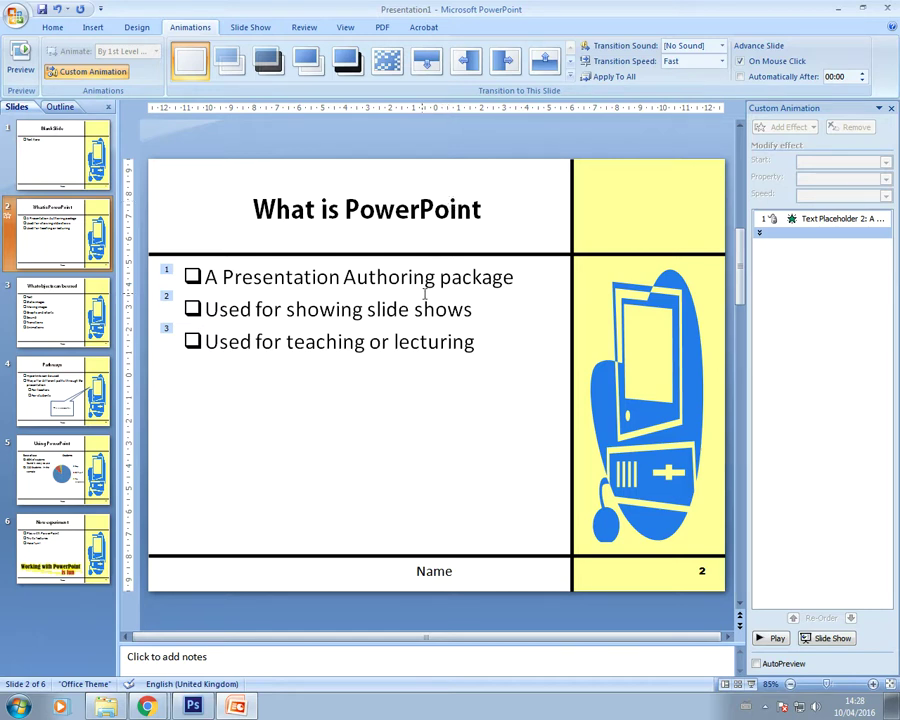
# Apply the Strips wipe transition to all six slides and start the slide show from slide 2.
pyautogui.click(572, 73)
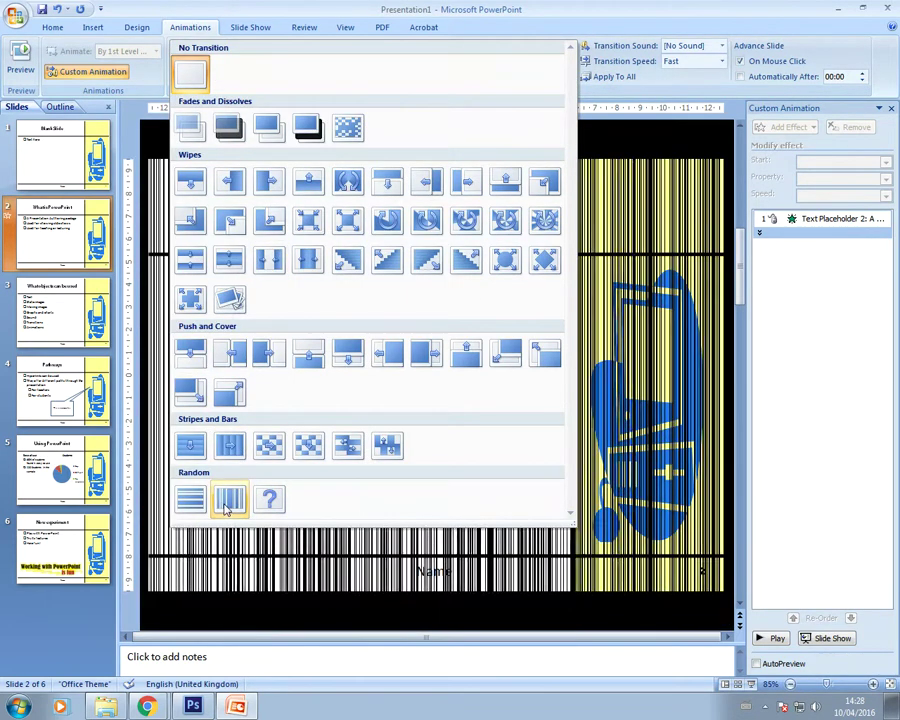
pyautogui.click(388, 260)
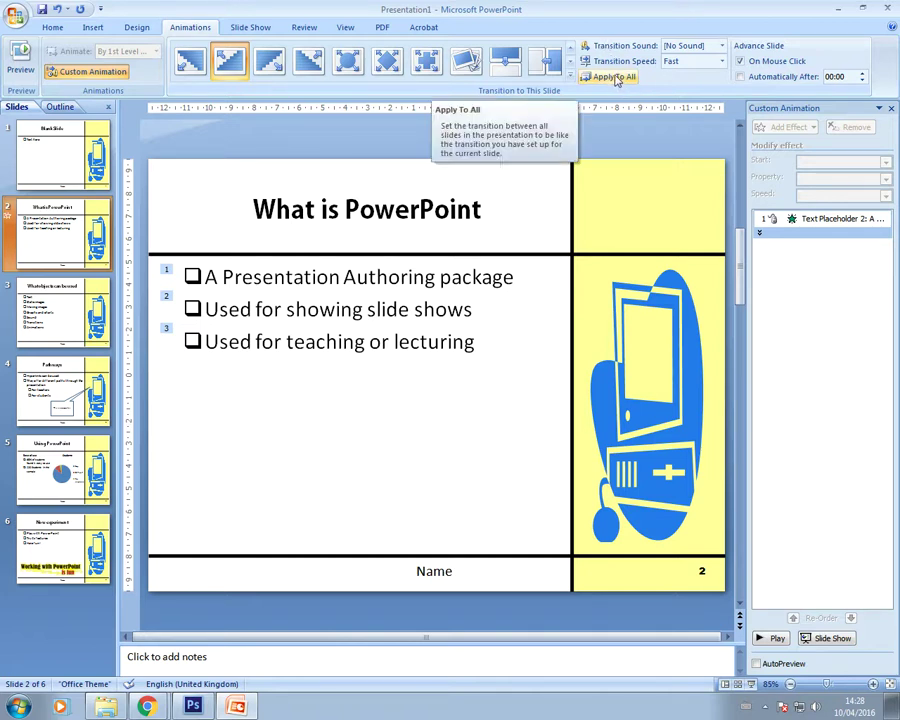
pyautogui.click(617, 80)
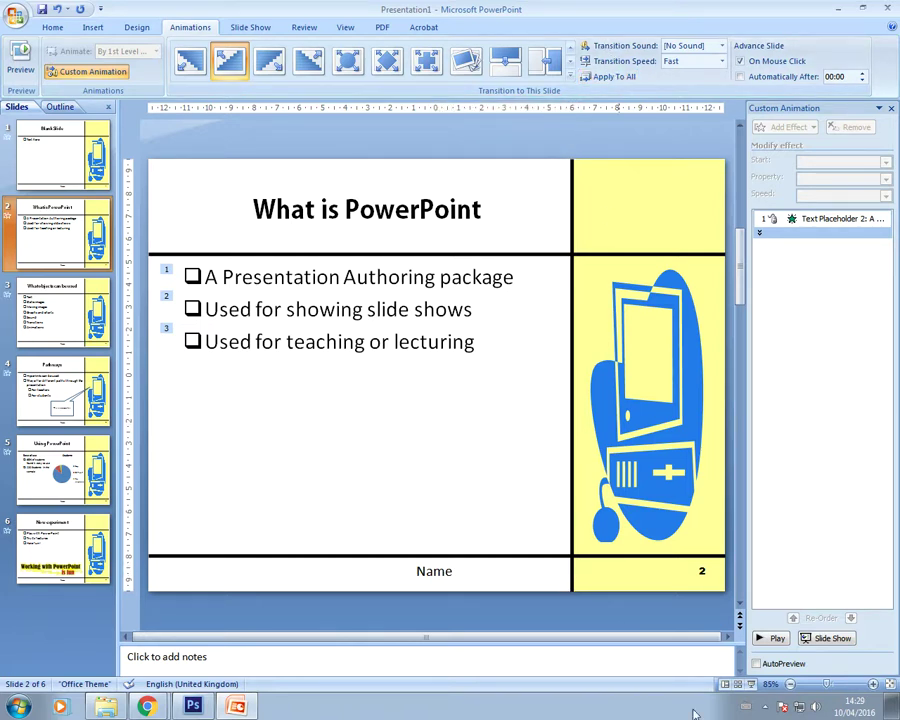
pyautogui.hotkey('shift', 'F5')
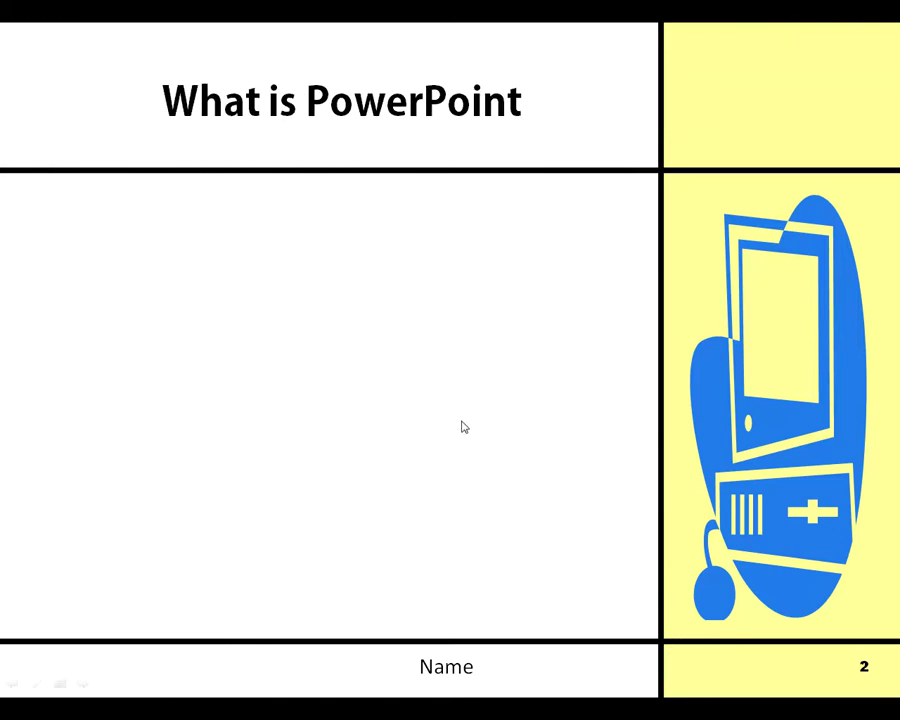
pyautogui.click(462, 426)
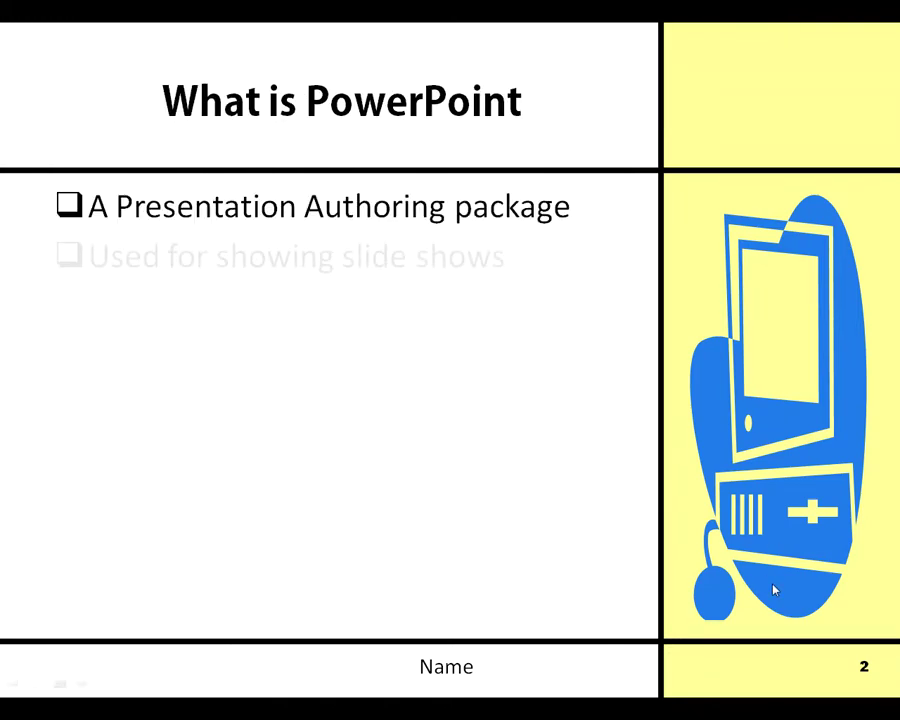
pyautogui.click(769, 580)
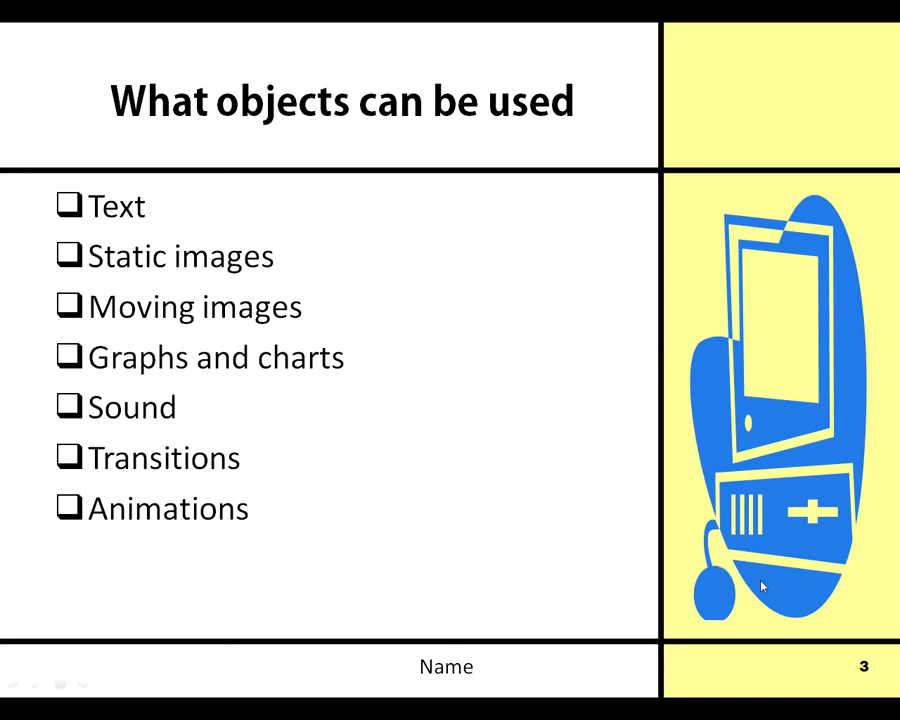
pyautogui.click(761, 581)
pyautogui.click(761, 581)
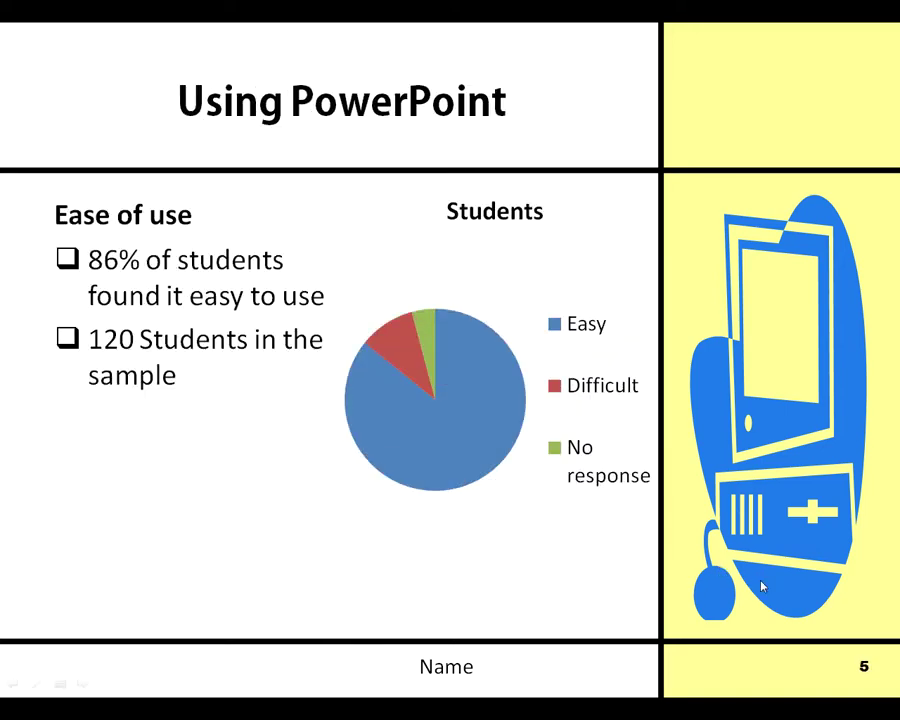
pyautogui.click(761, 586)
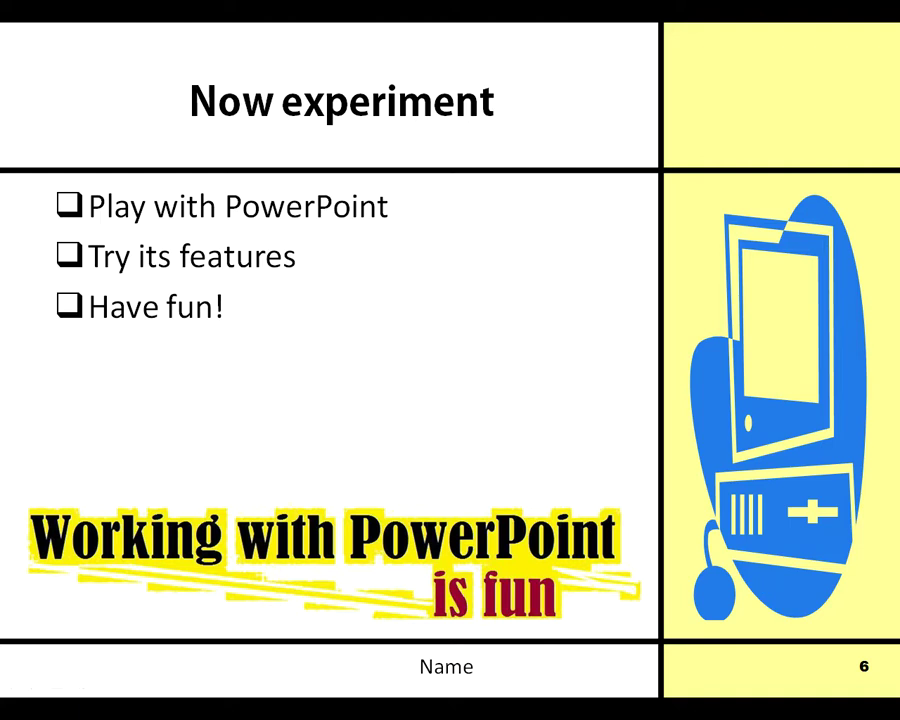
pyautogui.click(720, 538)
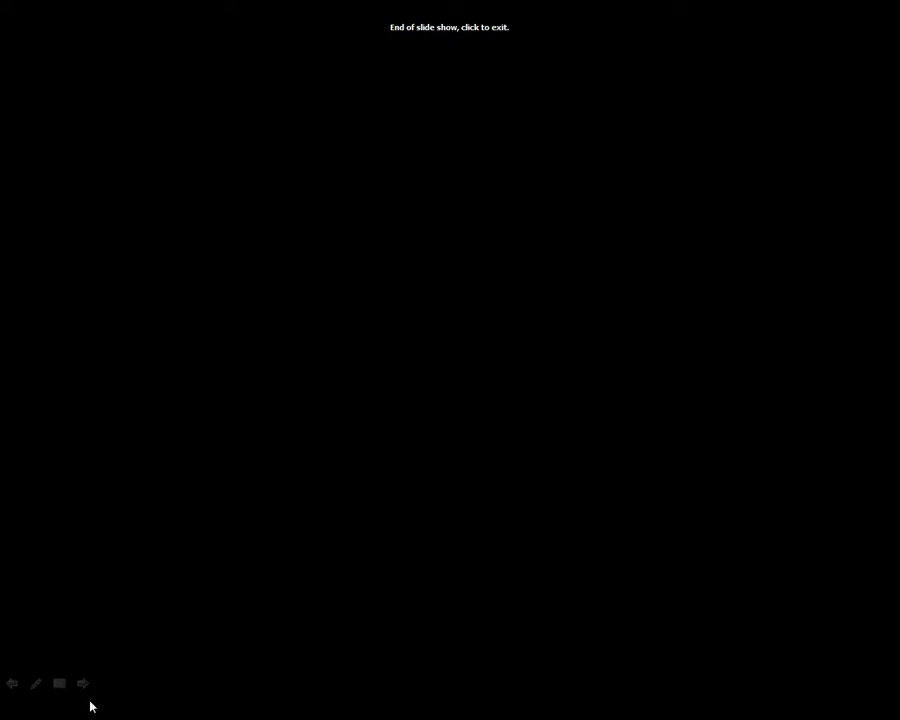
pyautogui.click(484, 573)
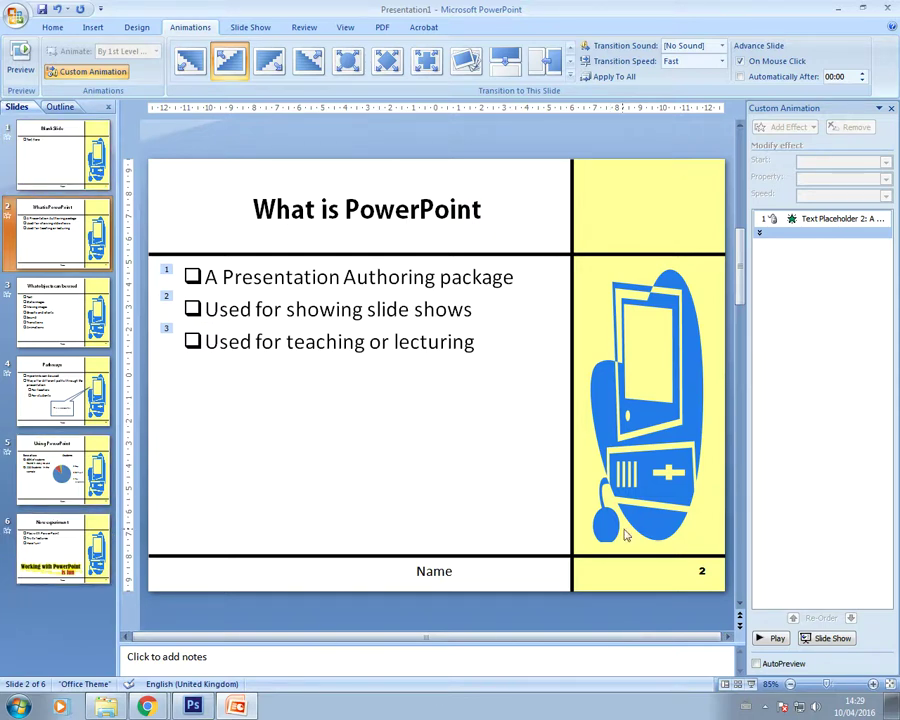
# Show all six slides in Slide Sorter view, then bring up the Windows Start menu.
pyautogui.click(738, 685)
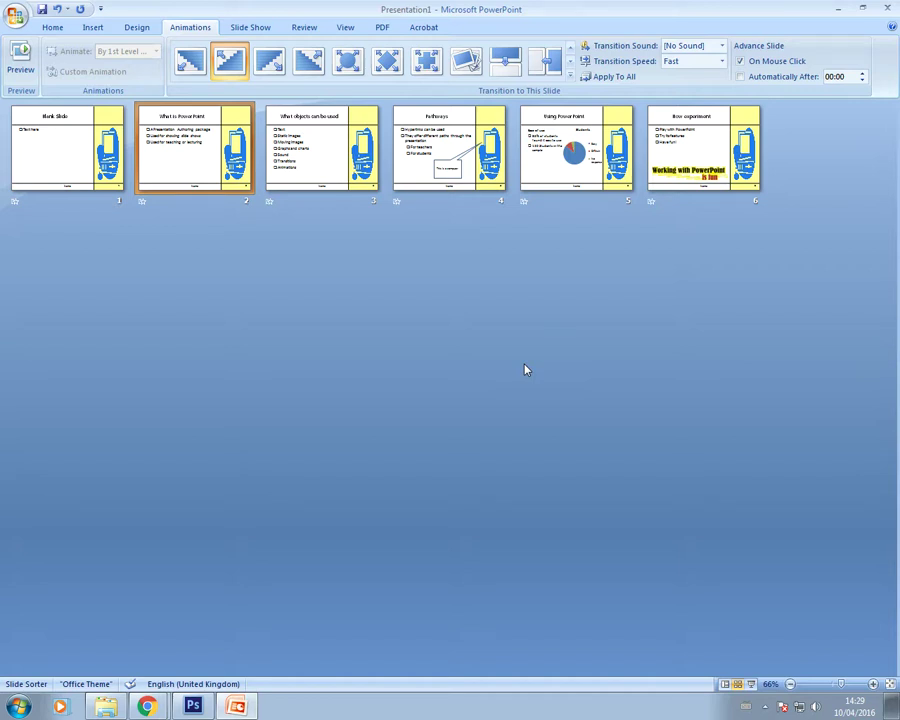
pyautogui.click(18, 706)
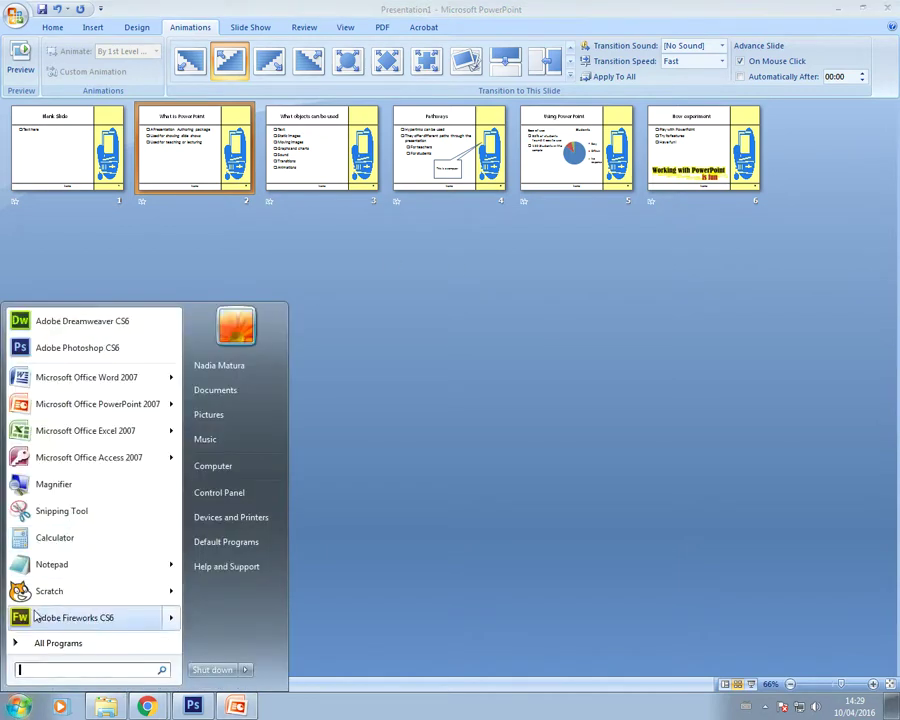
# Snip the top of the Slide Sorter, pen-mark the transition and slide row, then discard it unsaved.
pyautogui.click(14, 513)
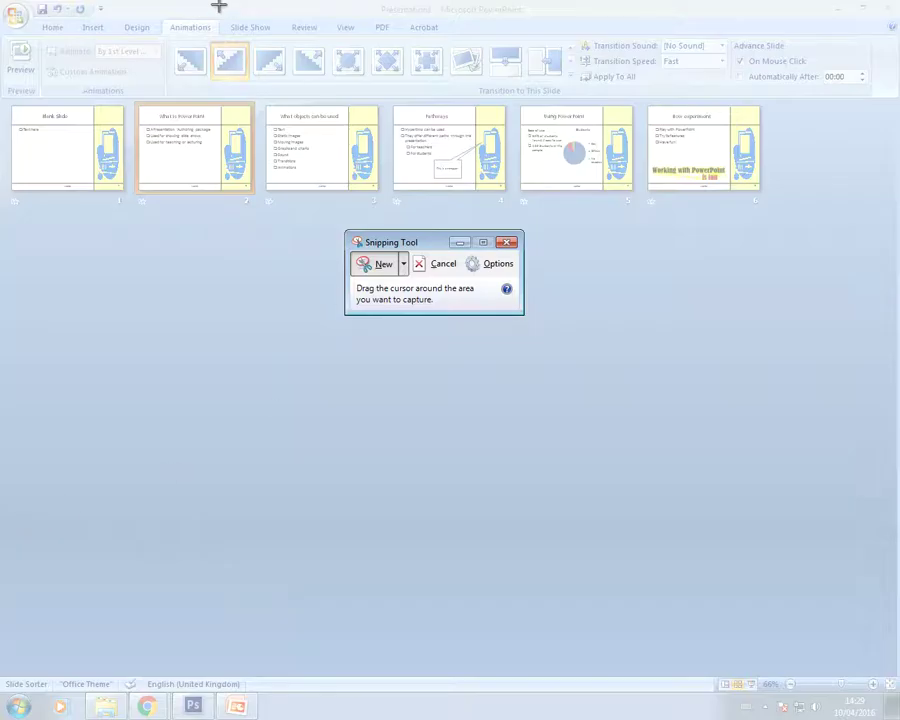
pyautogui.moveTo(3, 5); pyautogui.dragTo(803, 240)
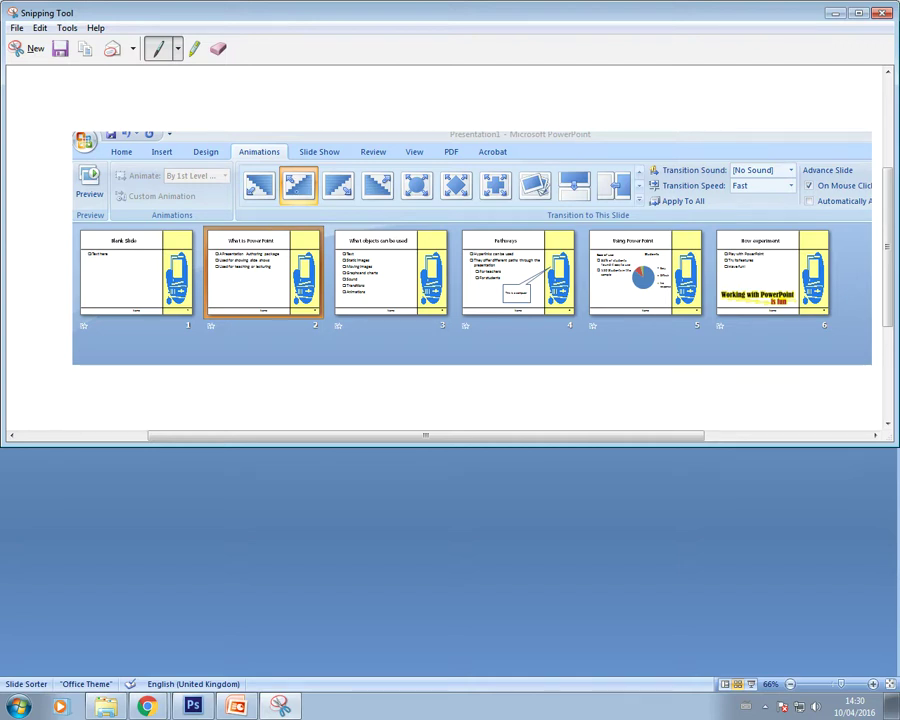
pyautogui.moveTo(318, 166)
pyautogui.mouseDown()
pyautogui.moveTo(284, 190)
pyautogui.moveTo(322, 202)
pyautogui.moveTo(292, 163)
pyautogui.mouseUp()
pyautogui.moveTo(72, 316)
pyautogui.mouseDown()
pyautogui.moveTo(77, 328)
pyautogui.moveTo(365, 351)
pyautogui.moveTo(800, 345)
pyautogui.moveTo(820, 308)
pyautogui.moveTo(149, 315)
pyautogui.moveTo(37, 300)
pyautogui.mouseUp()
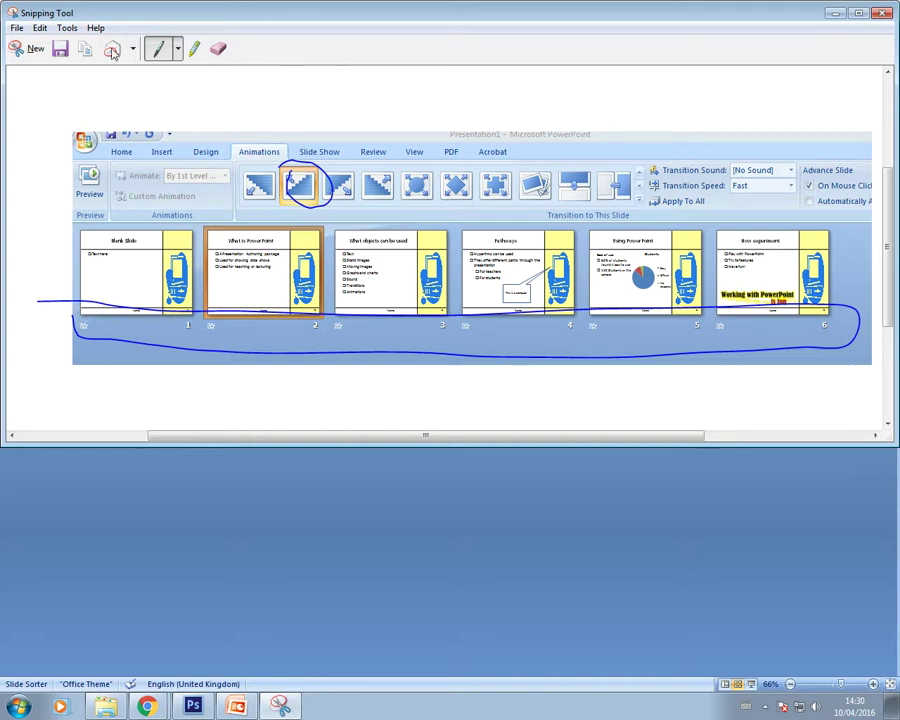
pyautogui.click(884, 14)
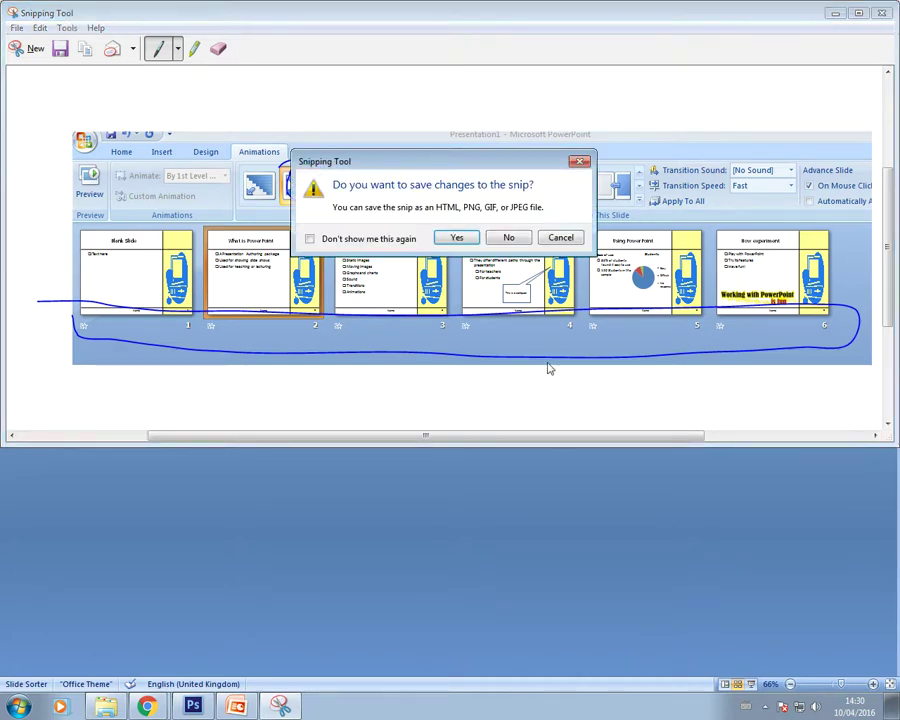
pyautogui.click(510, 237)
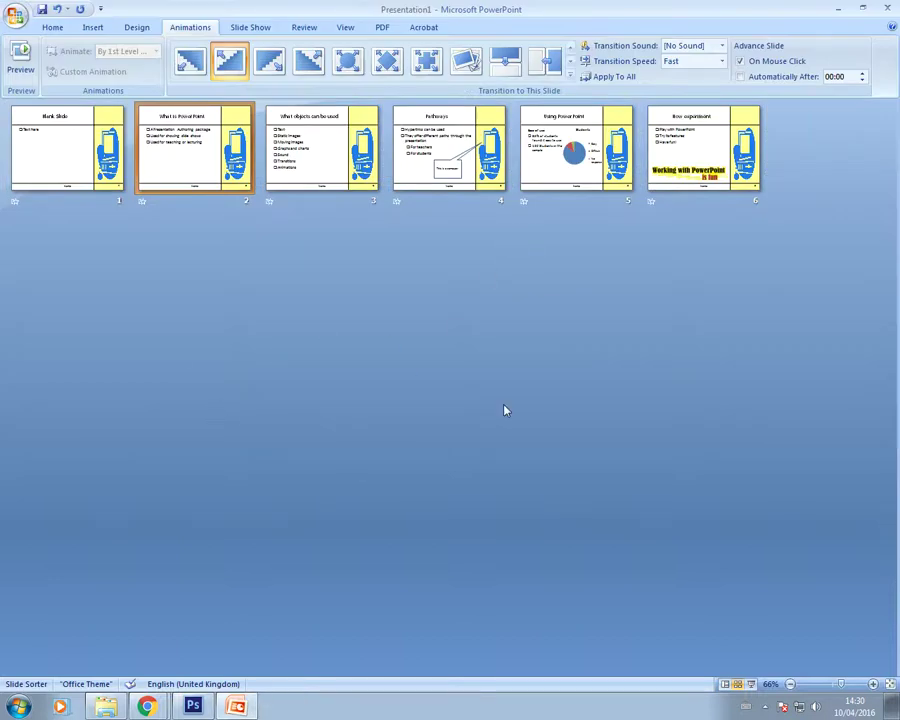